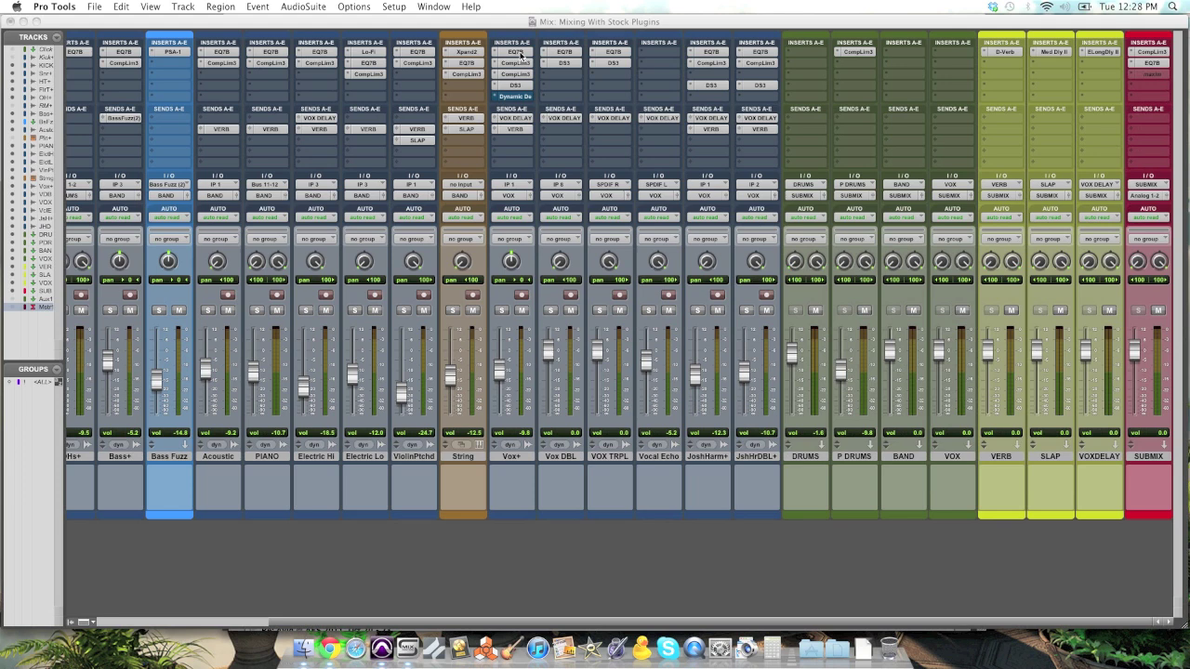
# Compare the mix with insert rows A through D bypassed and active across all tracks
pyautogui.click(521, 54)
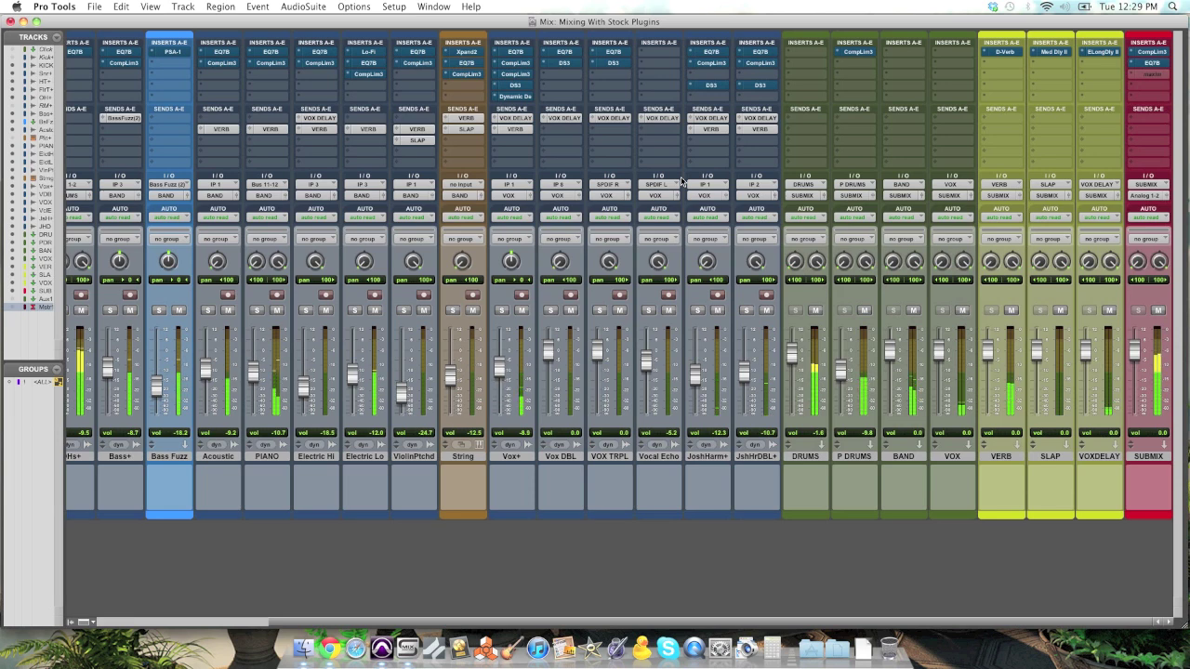
pyautogui.keyDown('alt'); pyautogui.keyDown('super'); pyautogui.click(519, 74); pyautogui.keyUp('super'); pyautogui.keyUp('alt')
pyautogui.keyDown('alt'); pyautogui.keyDown('super'); pyautogui.click(518, 74); pyautogui.keyUp('super'); pyautogui.keyUp('alt')
pyautogui.keyDown('alt'); pyautogui.keyDown('super'); pyautogui.click(516, 85); pyautogui.keyUp('super'); pyautogui.keyUp('alt')
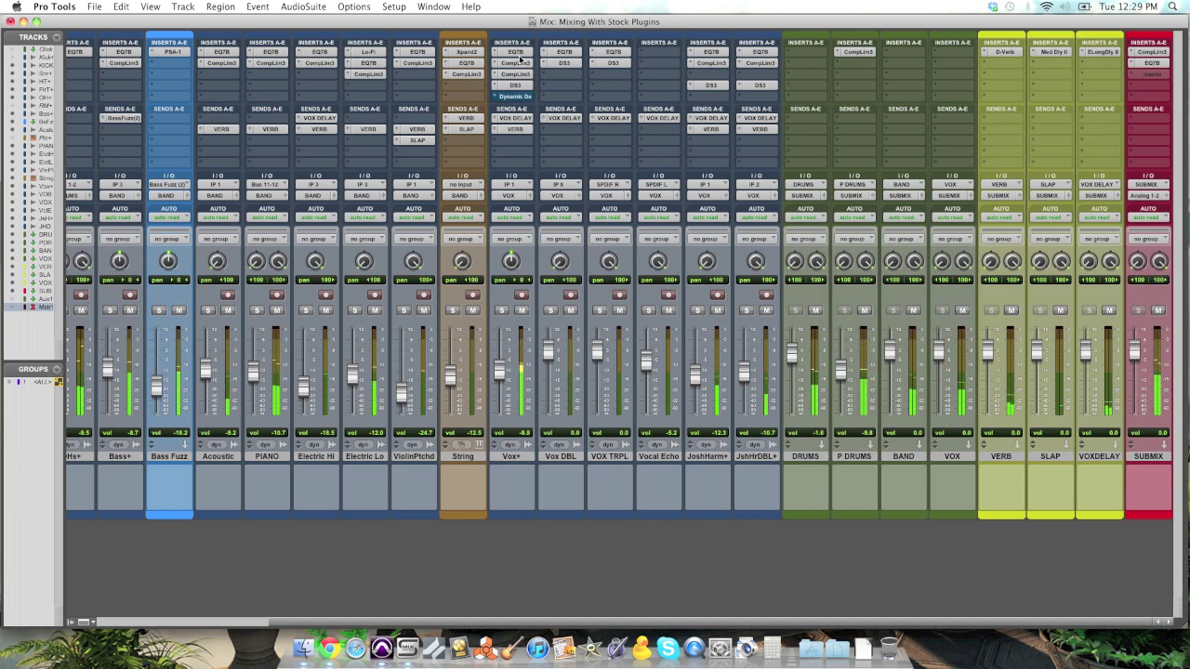
# Bypass insert rows A through D on every track during playback
pyautogui.keyDown('alt'); pyautogui.keyDown('super'); pyautogui.click(519, 52); pyautogui.keyUp('super'); pyautogui.keyUp('alt')
pyautogui.keyDown('alt'); pyautogui.keyDown('super'); pyautogui.click(519, 63); pyautogui.keyUp('super'); pyautogui.keyUp('alt')
pyautogui.keyDown('alt'); pyautogui.keyDown('super'); pyautogui.click(521, 74); pyautogui.keyUp('super'); pyautogui.keyUp('alt')
pyautogui.keyDown('alt'); pyautogui.keyDown('super'); pyautogui.click(523, 85); pyautogui.keyUp('super'); pyautogui.keyUp('alt')
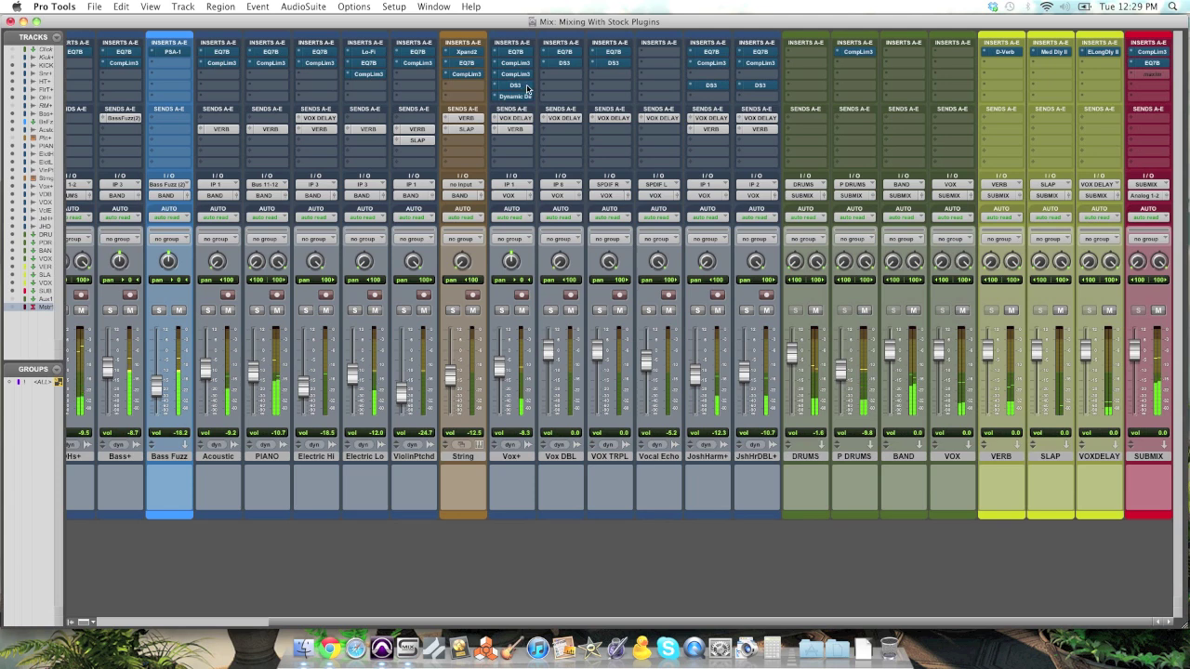
# Reactivate insert rows D through A on every track to hear the processed mix again
pyautogui.keyDown('alt'); pyautogui.keyDown('super'); pyautogui.click(527, 86); pyautogui.keyUp('super'); pyautogui.keyUp('alt')
pyautogui.keyDown('alt'); pyautogui.keyDown('super'); pyautogui.click(525, 74); pyautogui.keyUp('super'); pyautogui.keyUp('alt')
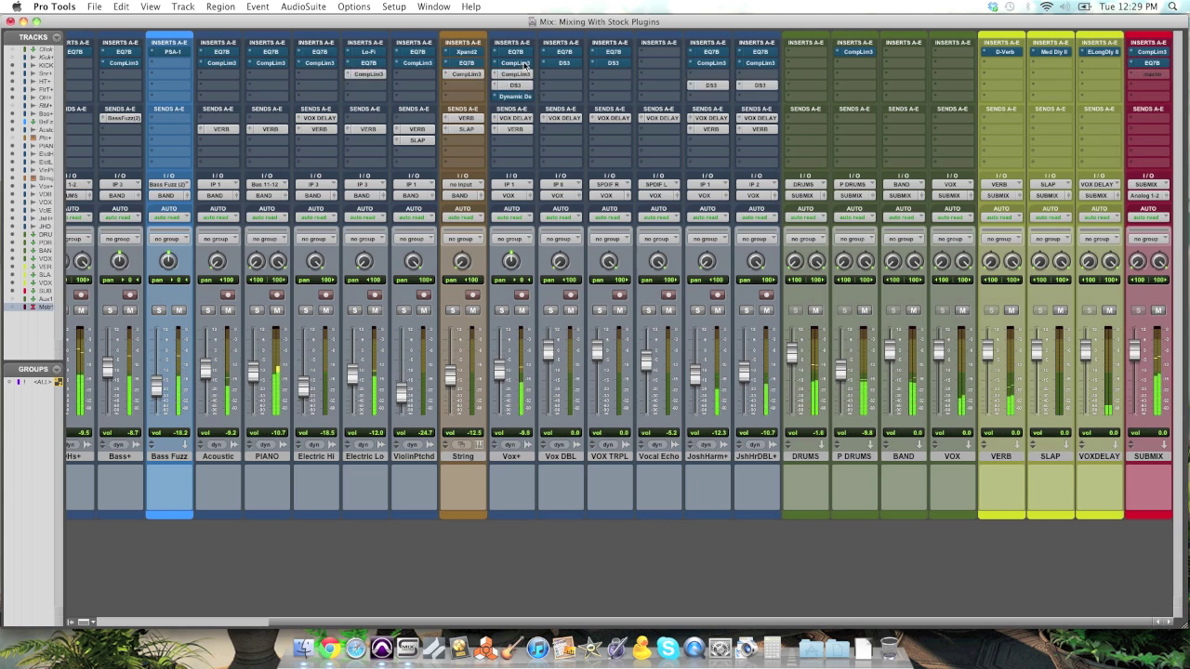
pyautogui.keyDown('alt'); pyautogui.keyDown('super'); pyautogui.click(526, 63); pyautogui.keyUp('super'); pyautogui.keyUp('alt')
pyautogui.keyDown('alt'); pyautogui.keyDown('super'); pyautogui.click(521, 52); pyautogui.keyUp('super'); pyautogui.keyUp('alt')
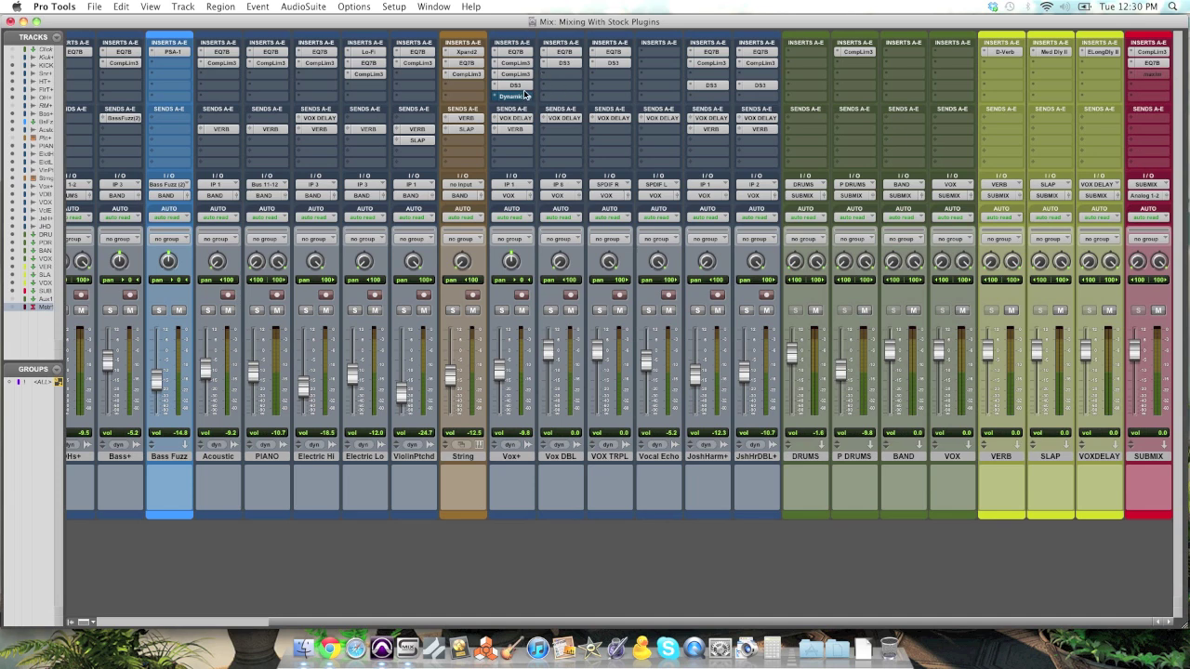
# Review the EQ 3 7-Band settings on the KICK, Snare+, Hi Toms+, Floor Tom+, OHs+ and Bass+ tracks
pyautogui.hscroll(-5, 525, 94)
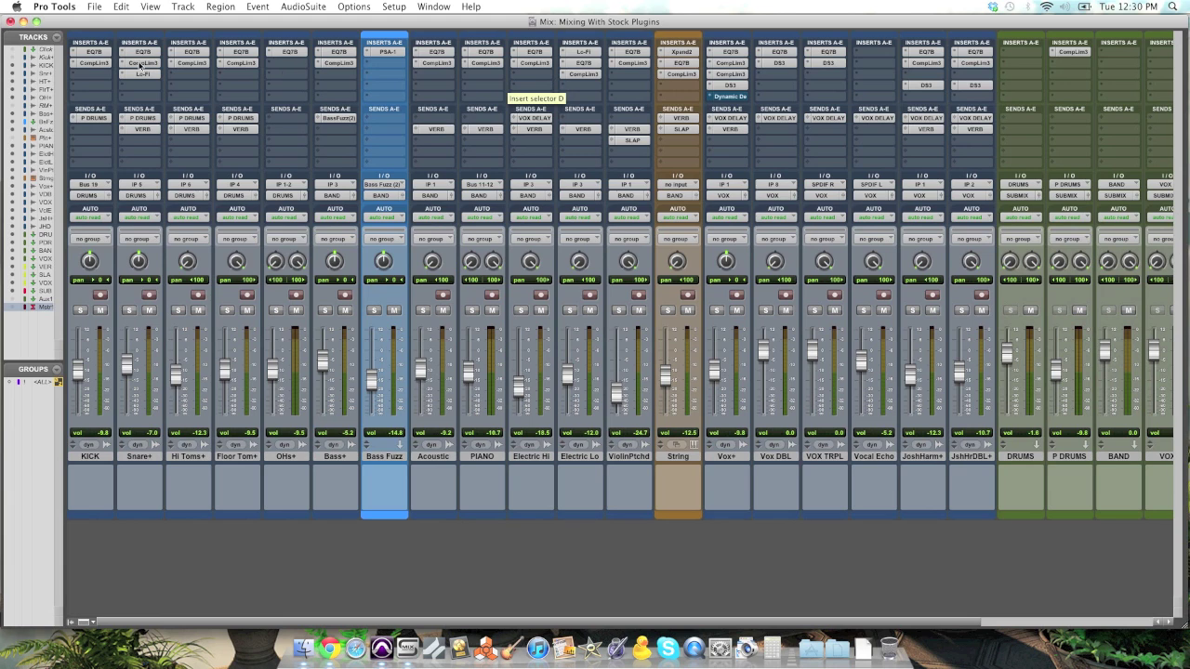
pyautogui.click(85, 53)
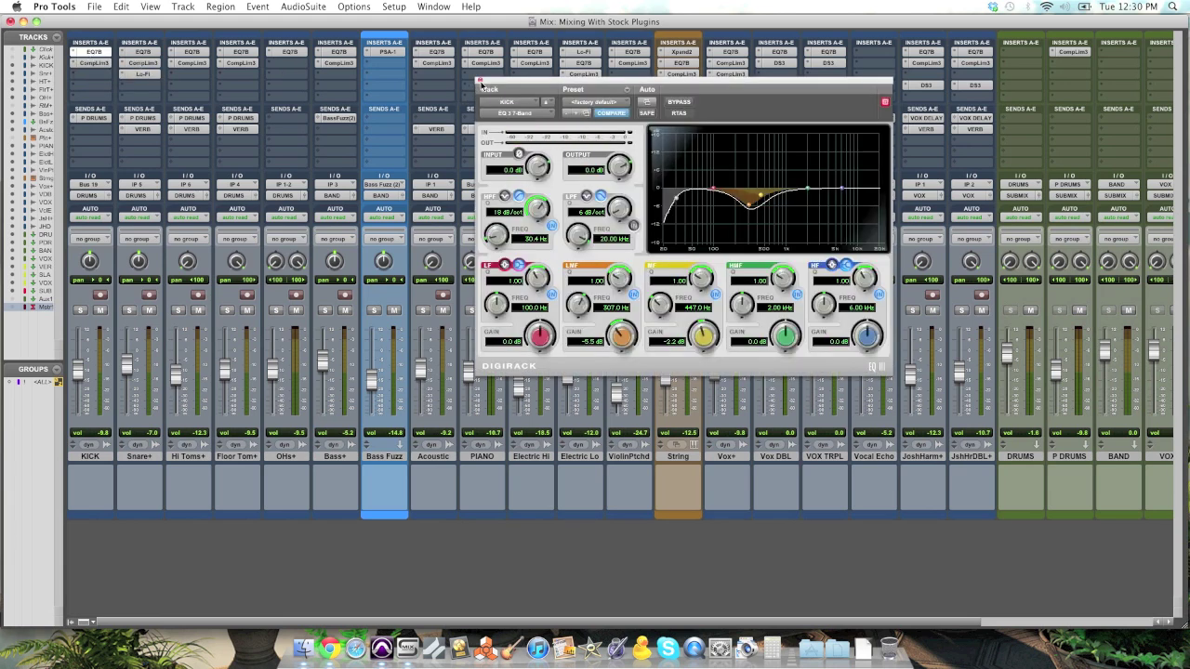
pyautogui.click(480, 82)
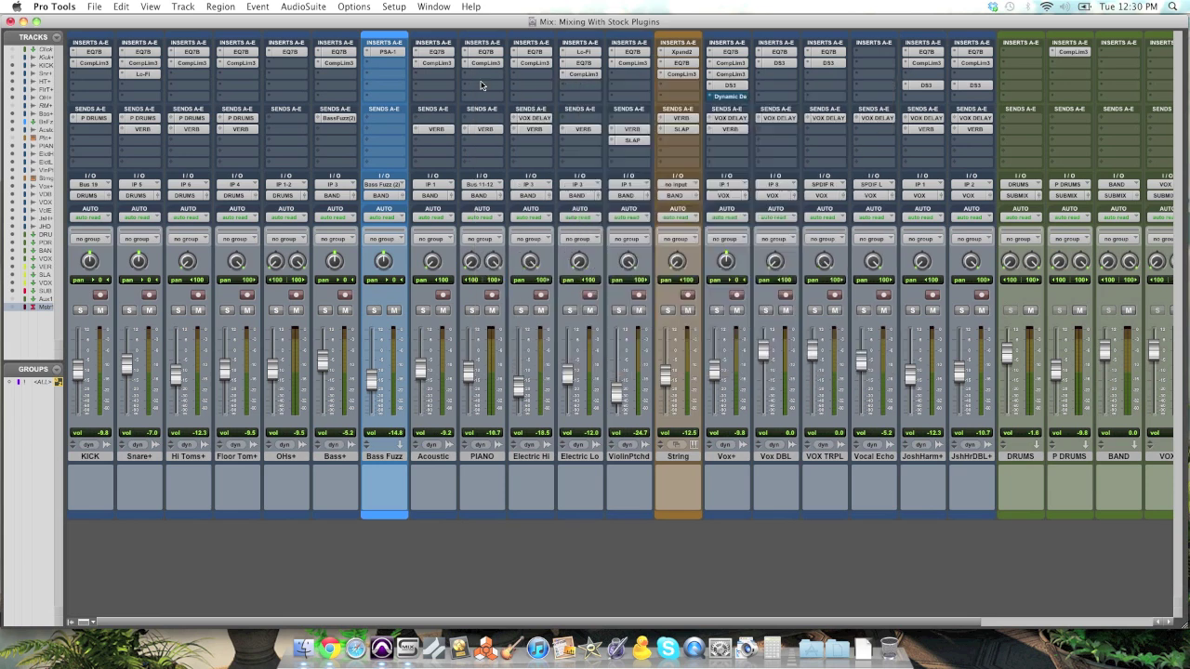
pyautogui.click(144, 53)
pyautogui.click(190, 52)
pyautogui.click(240, 52)
pyautogui.click(289, 52)
pyautogui.click(338, 52)
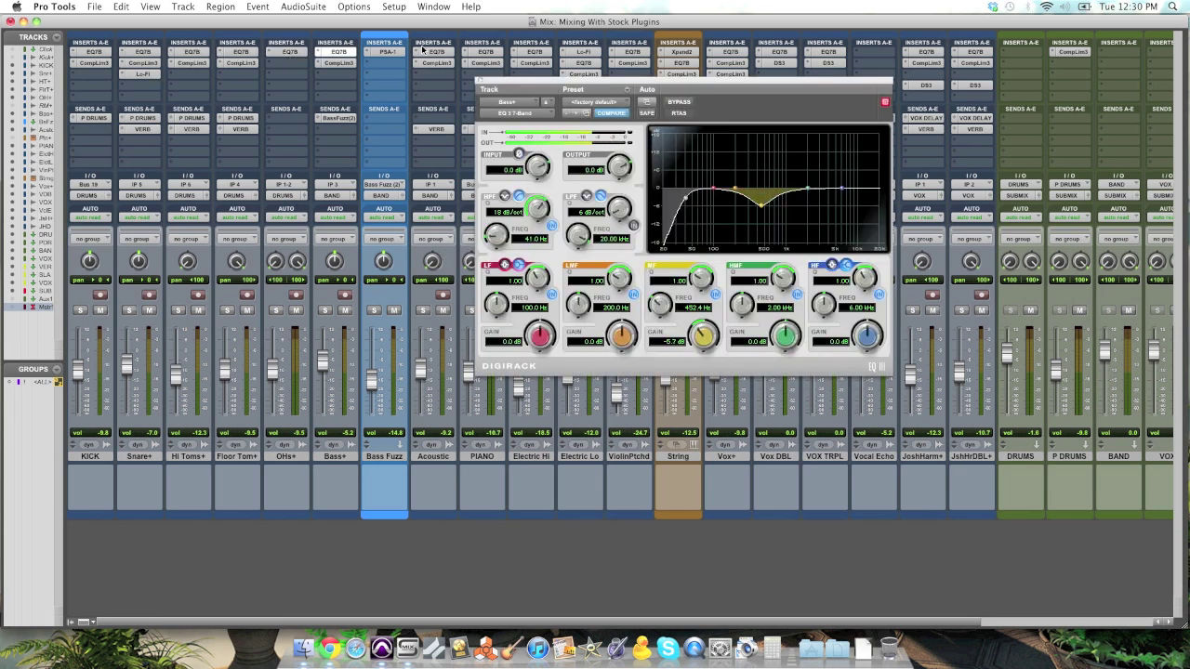
# Review the EQ 3 7-Band settings on the acoustic, piano, Electric Hi, violin, lead, doubled and harmony vocal tracks
pyautogui.click(433, 52)
pyautogui.click(485, 52)
pyautogui.click(536, 52)
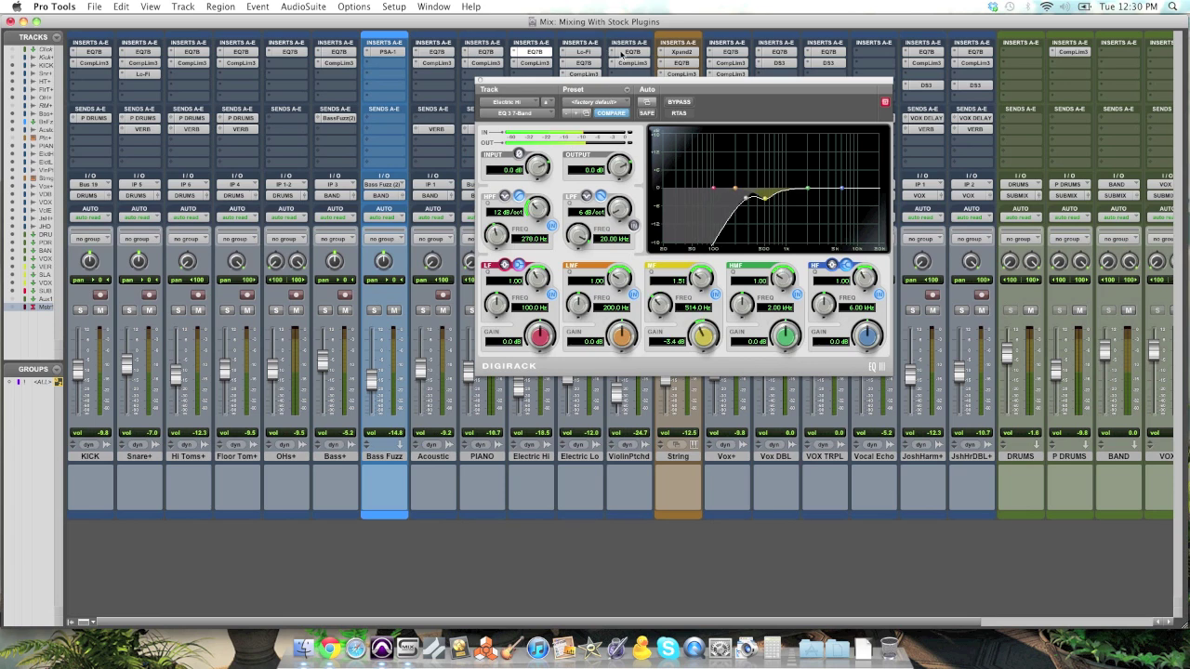
pyautogui.click(633, 52)
pyautogui.click(731, 52)
pyautogui.click(773, 52)
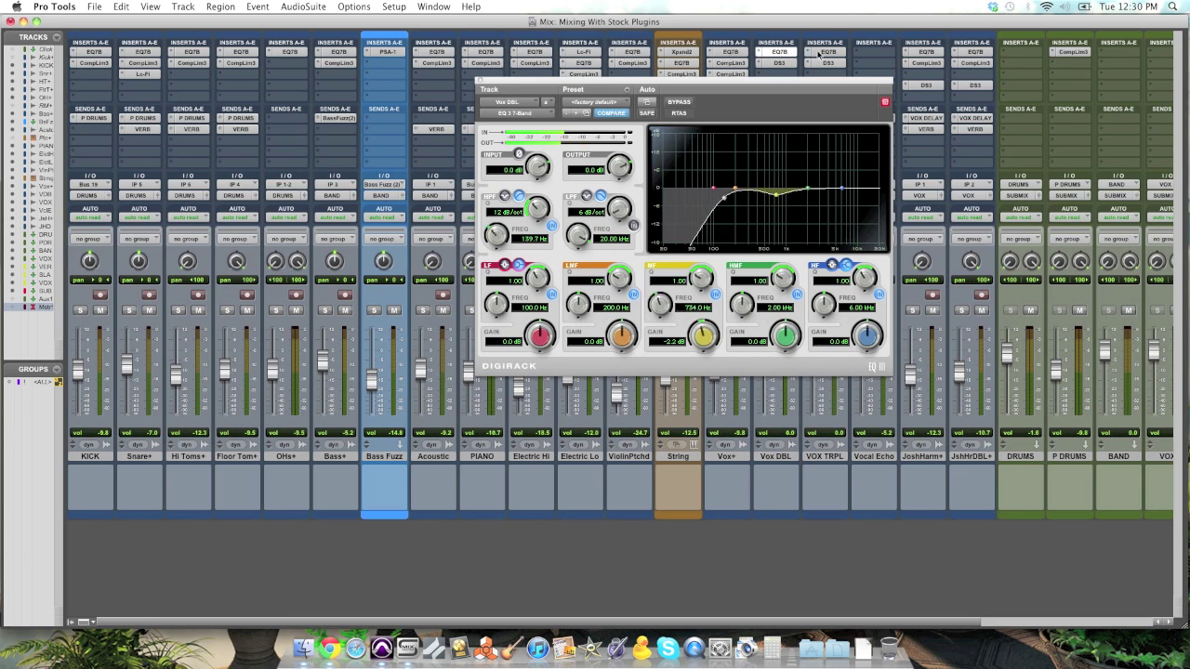
pyautogui.click(825, 52)
pyautogui.click(943, 52)
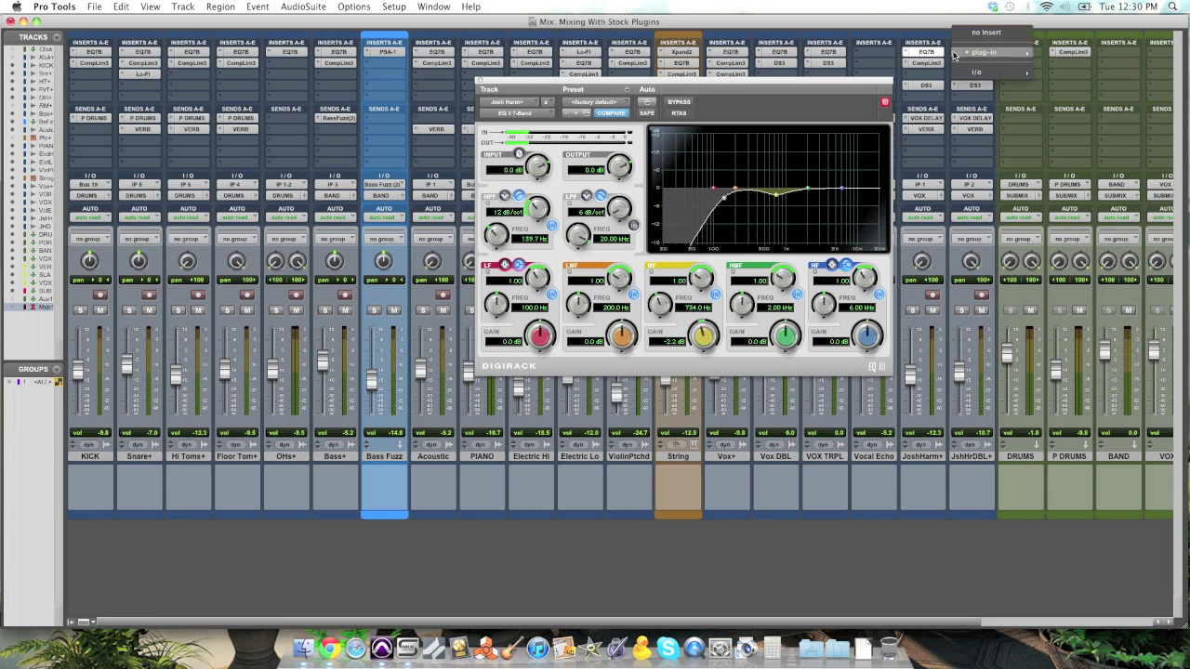
pyautogui.click(481, 83)
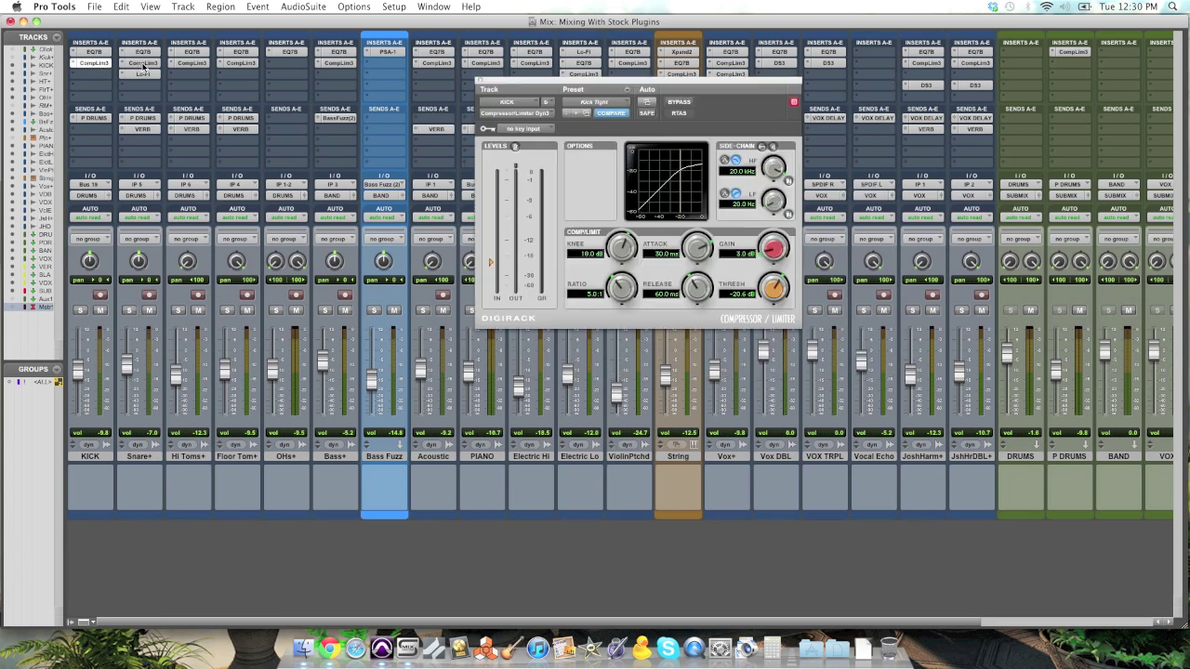
# Review the Compressor/Limiter settings on the snare, tom, bass, acoustic, Electric Hi and Vox+ tracks
pyautogui.click(142, 63)
pyautogui.click(191, 63)
pyautogui.click(240, 63)
pyautogui.click(338, 63)
pyautogui.click(437, 63)
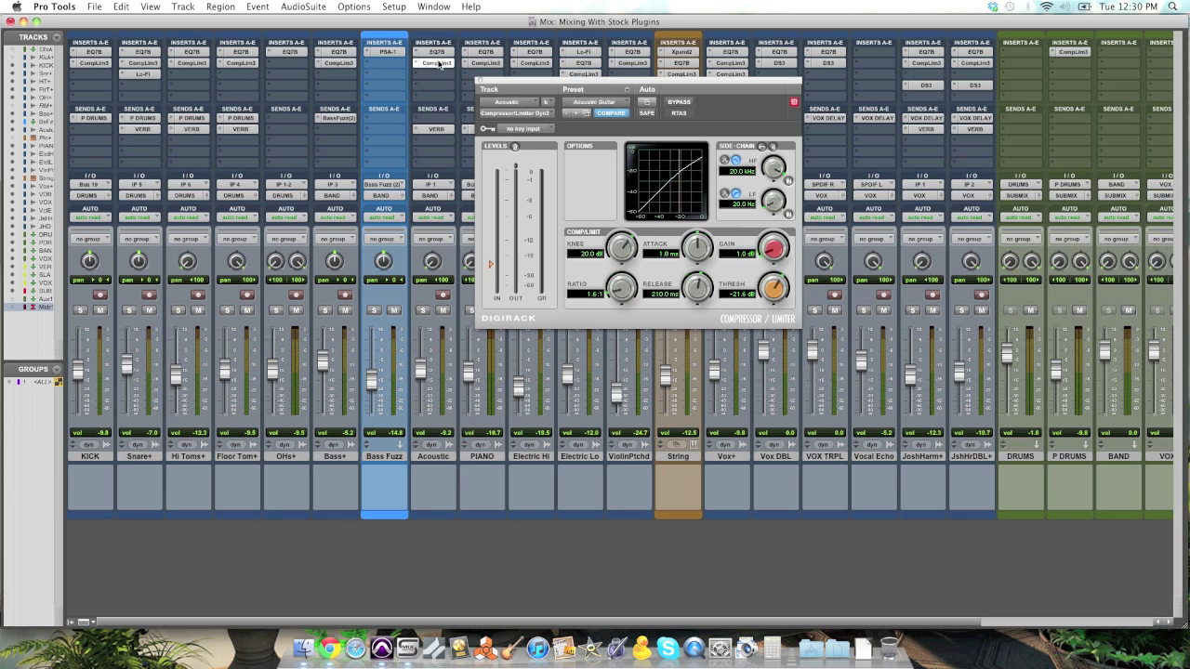
pyautogui.click(534, 63)
pyautogui.click(730, 63)
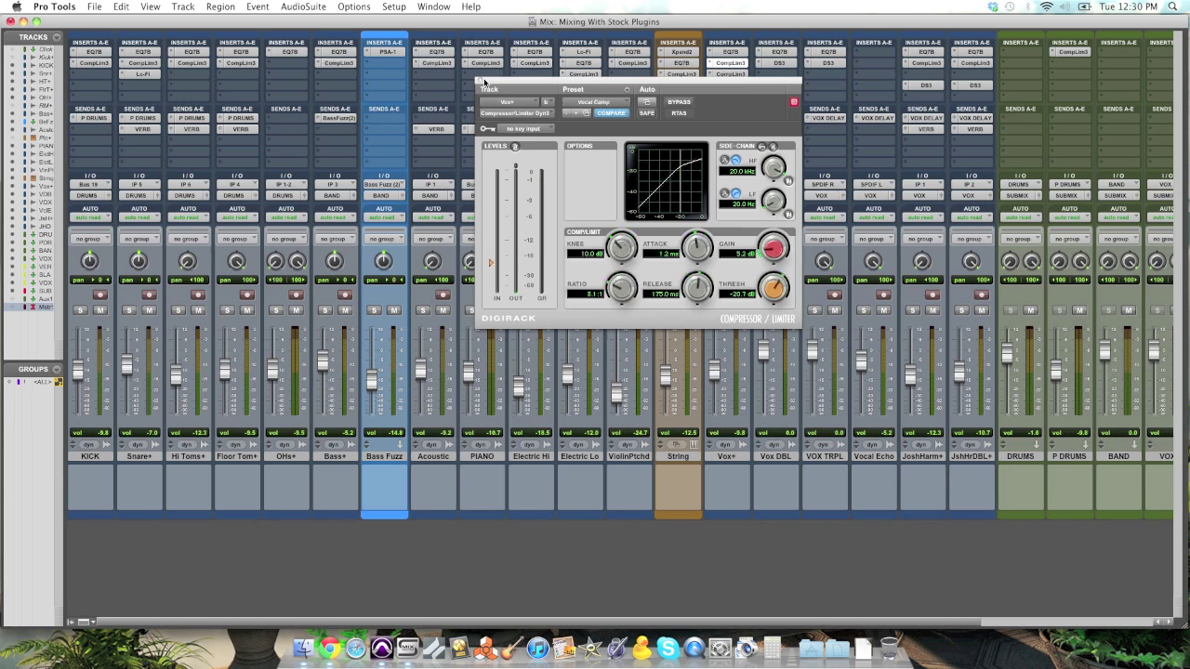
pyautogui.click(481, 81)
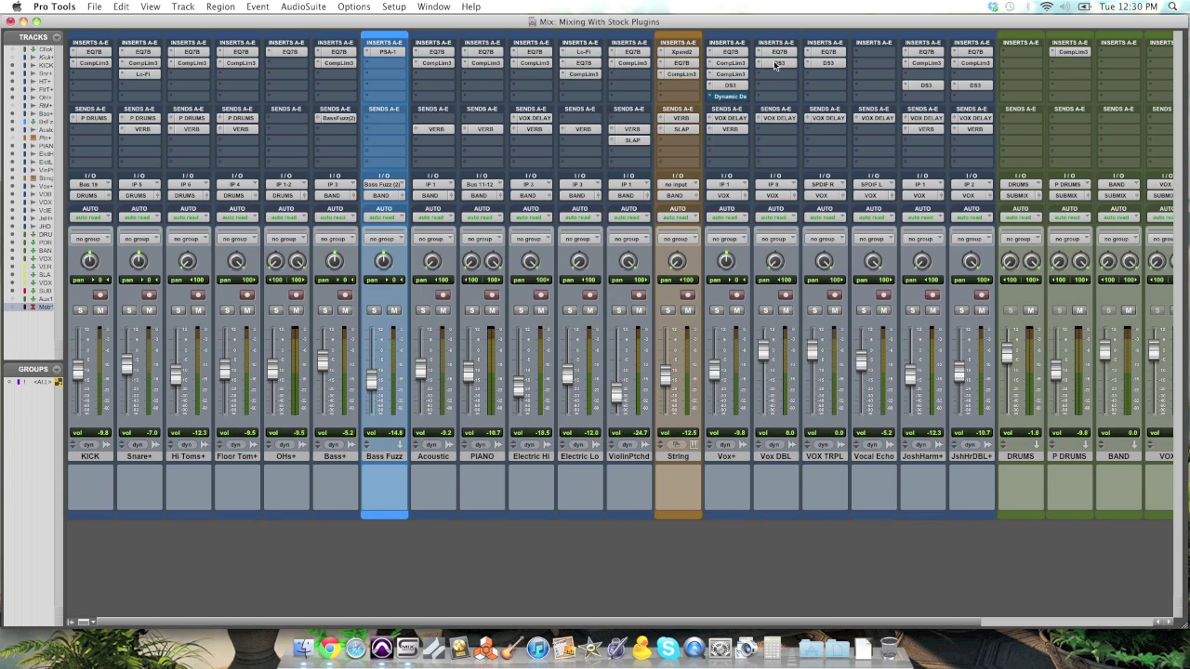
# Review the De-Esser settings on the Vox DBL and VOX TRPL tracks
pyautogui.click(786, 63)
pyautogui.click(828, 63)
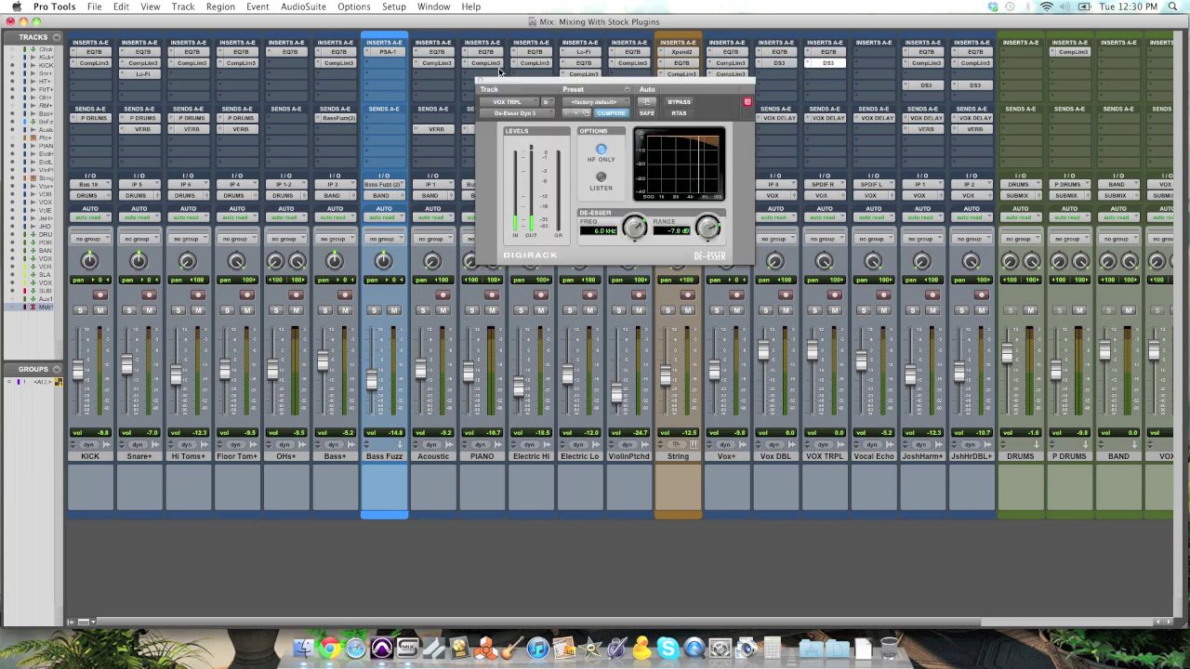
pyautogui.click(480, 82)
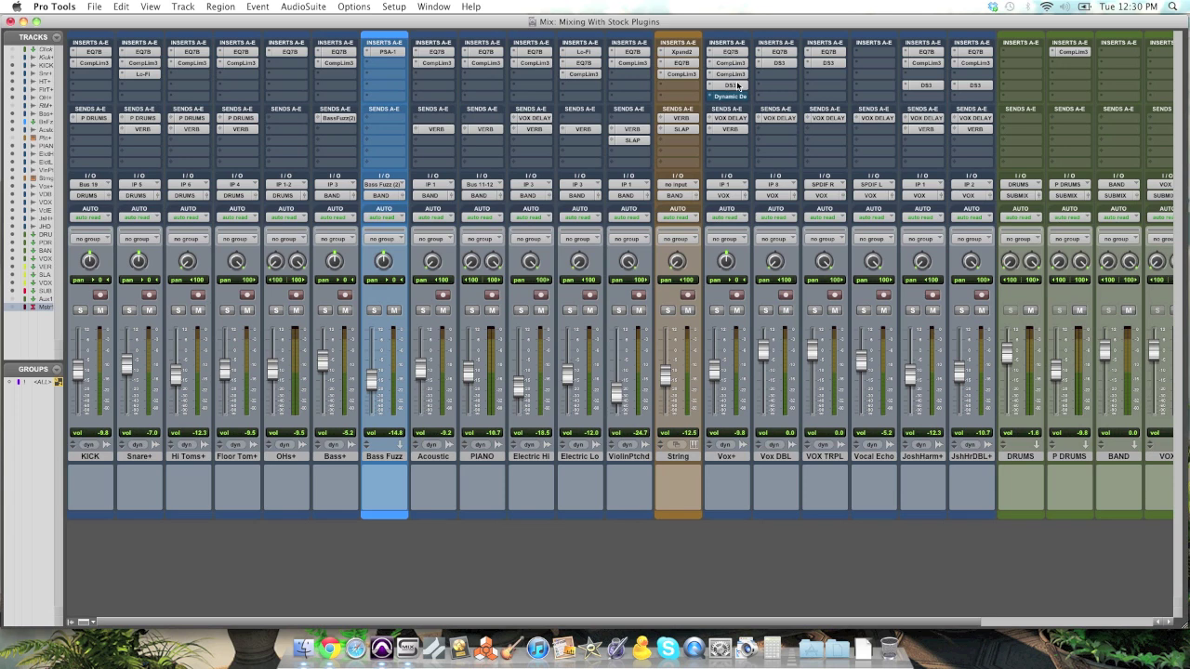
# Review the SansAmp PSA-1 on Bass Fuzz and the Lo-Fi plug-ins on Electric Lo and Snare+
pyautogui.click(395, 53)
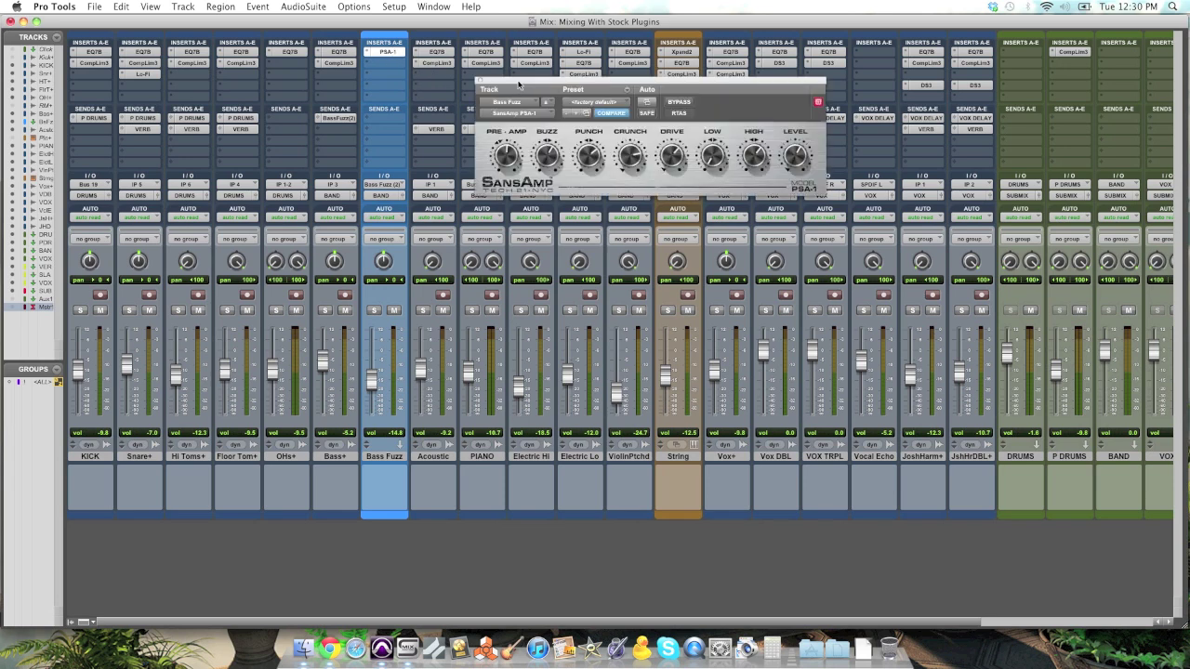
pyautogui.click(480, 84)
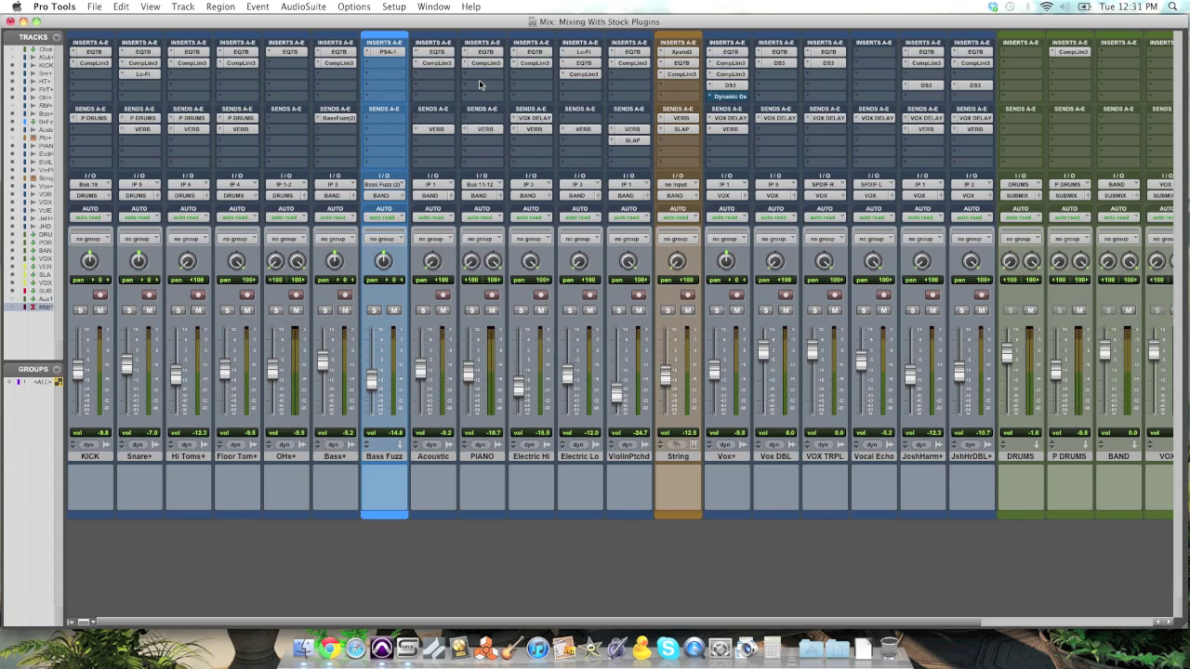
pyautogui.click(595, 53)
pyautogui.moveTo(575, 90); pyautogui.dragTo(595, 85)
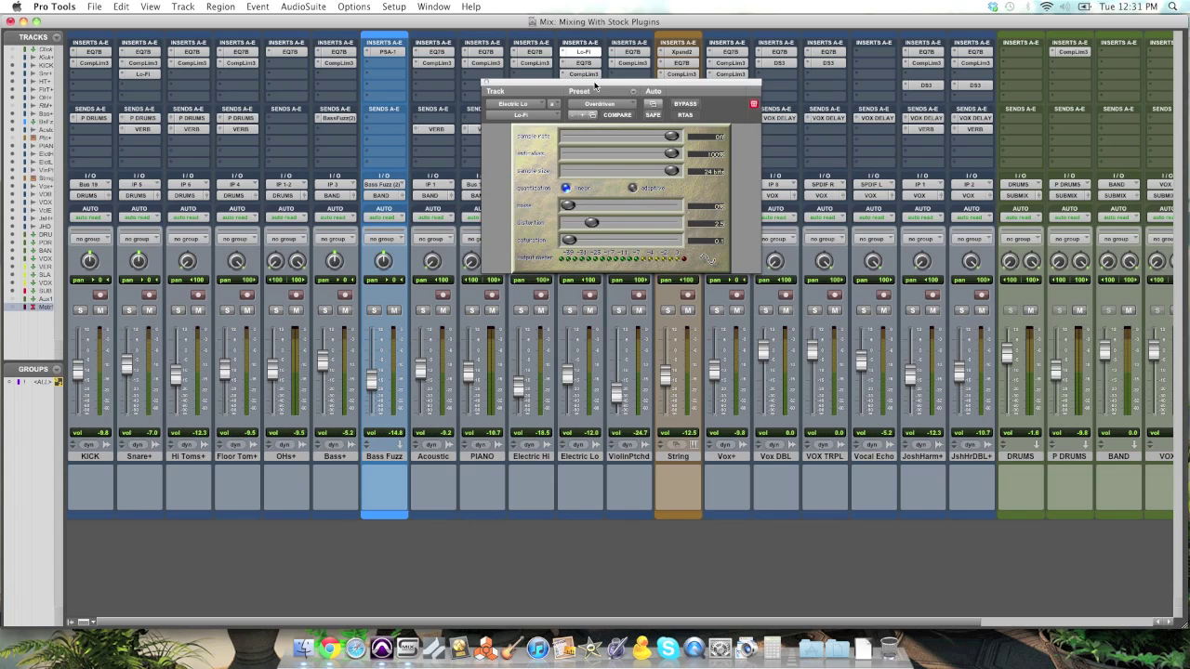
pyautogui.click(486, 82)
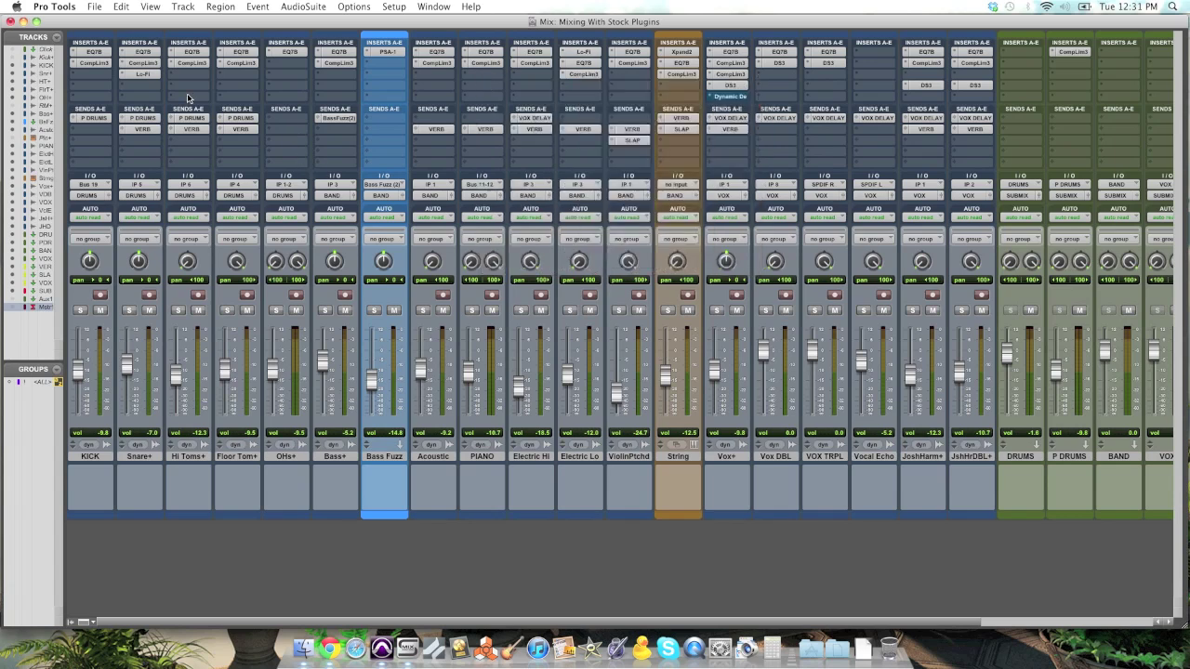
pyautogui.click(147, 75)
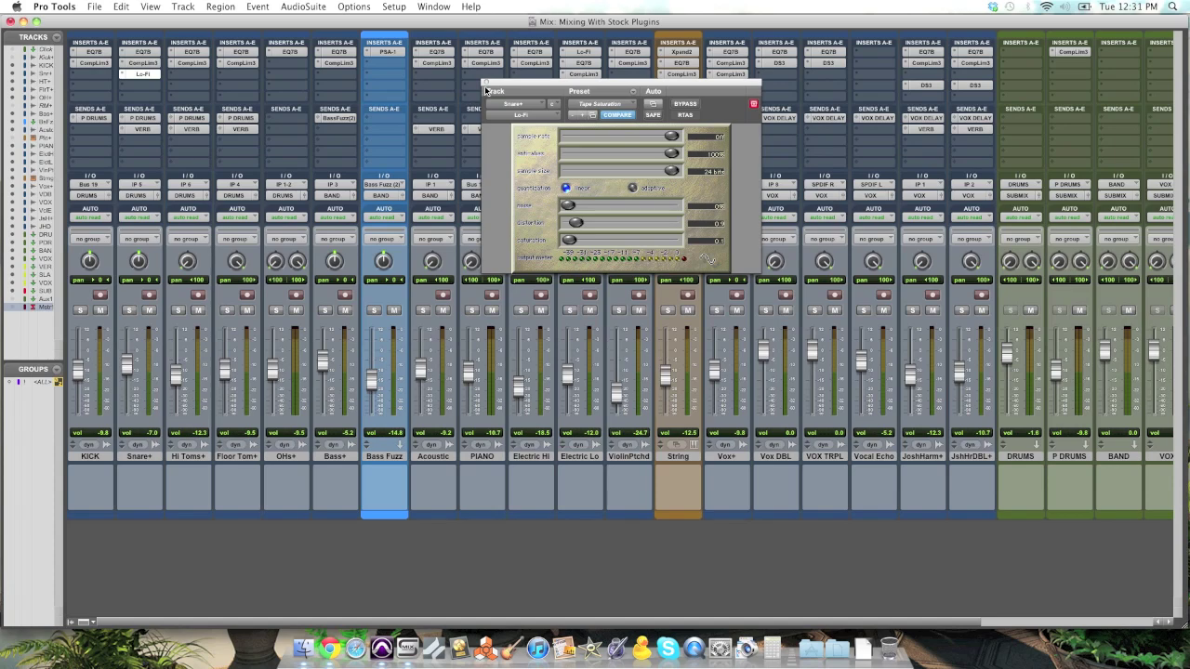
pyautogui.click(486, 81)
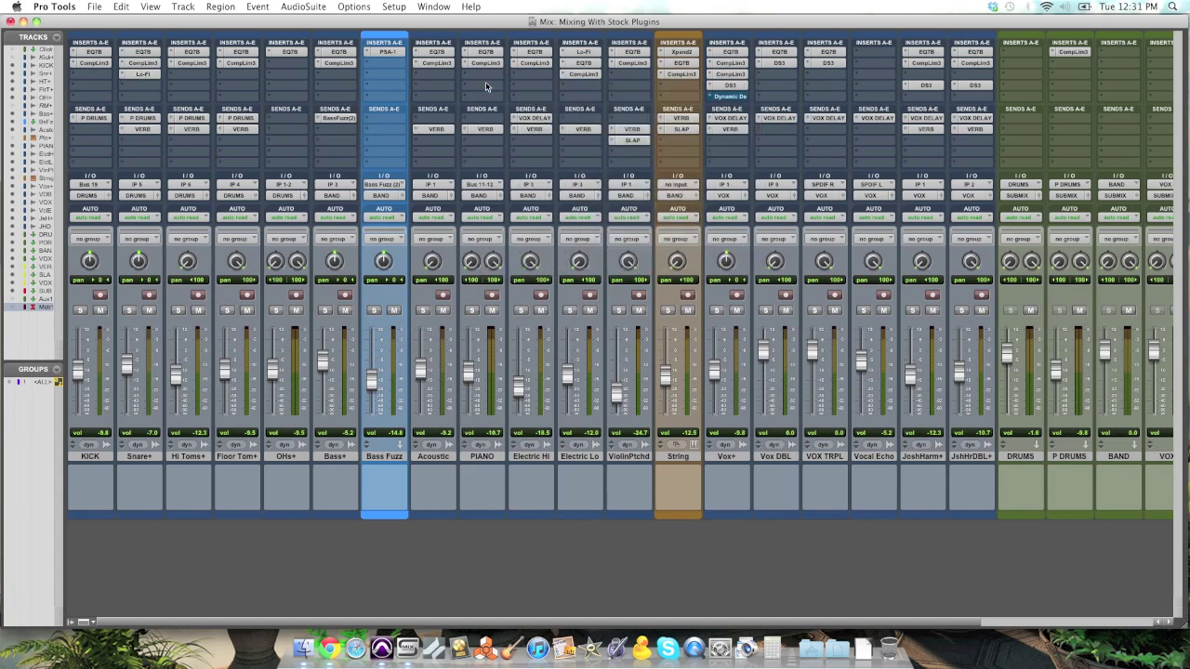
# Examine the compressor on P DRUMS, the D-Verb on VERB, and the delays on SLAP and VOXDELAY
pyautogui.hscroll(5, 547, 103)
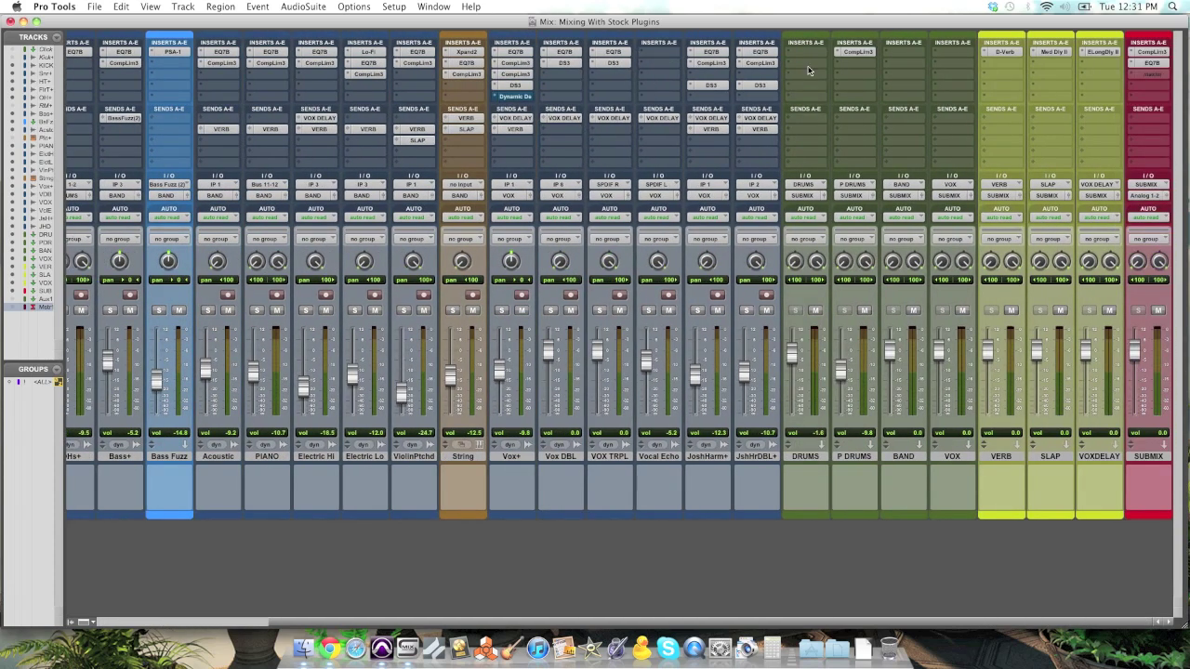
pyautogui.click(849, 52)
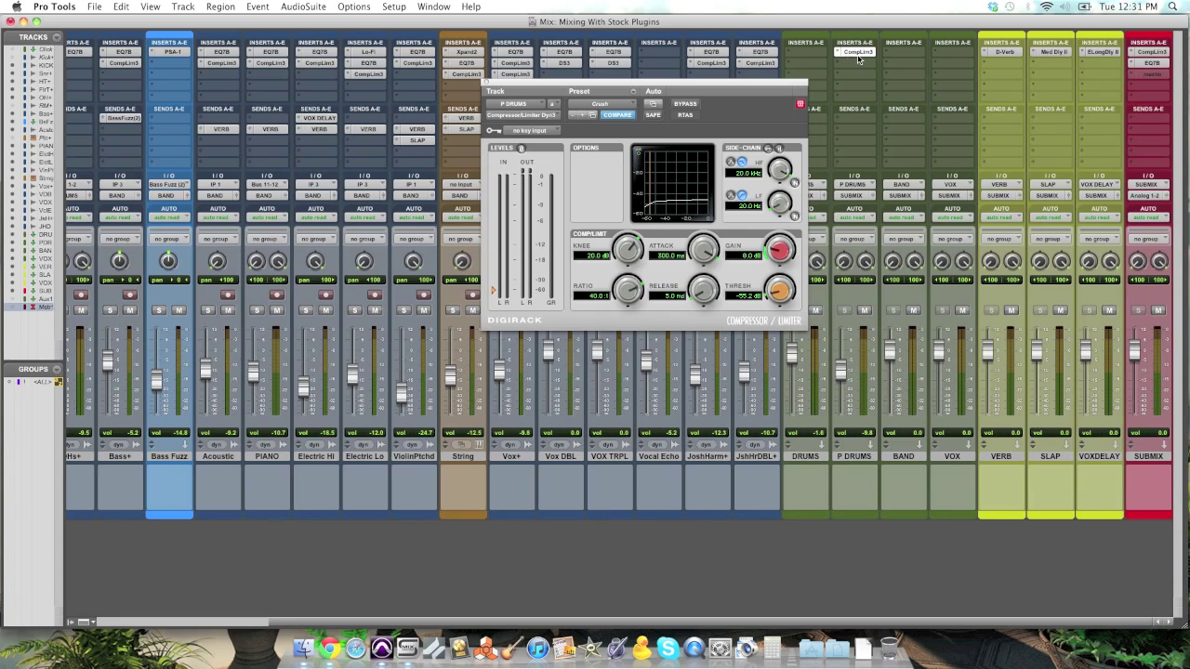
pyautogui.click(999, 53)
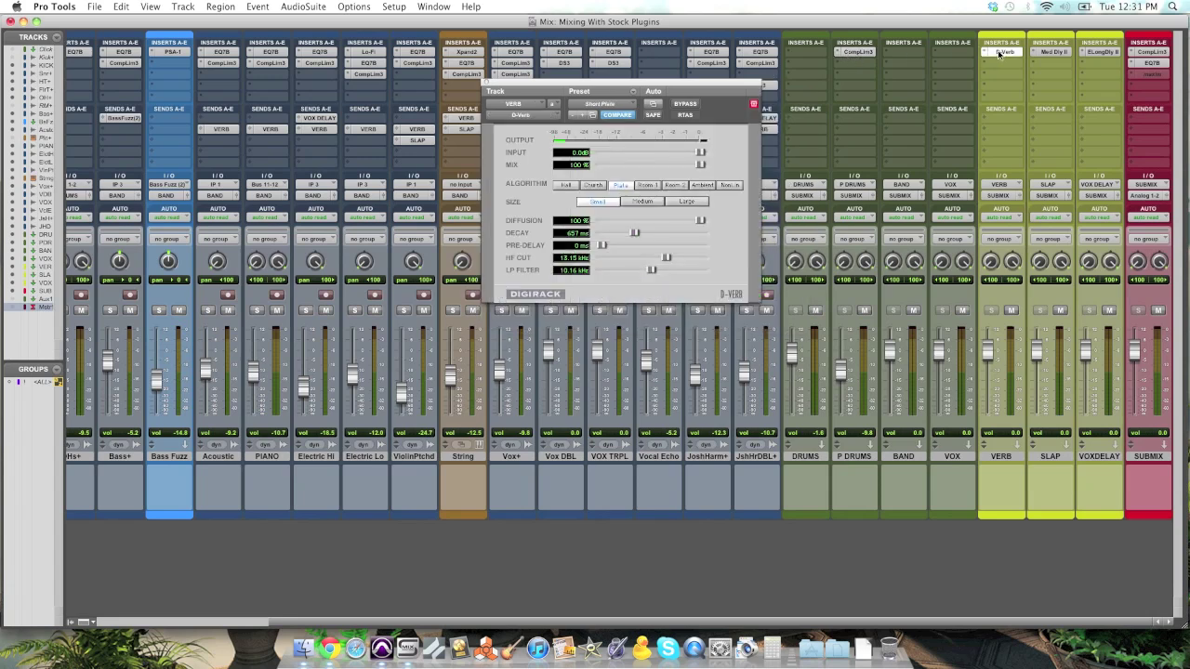
pyautogui.click(1050, 53)
pyautogui.click(1097, 52)
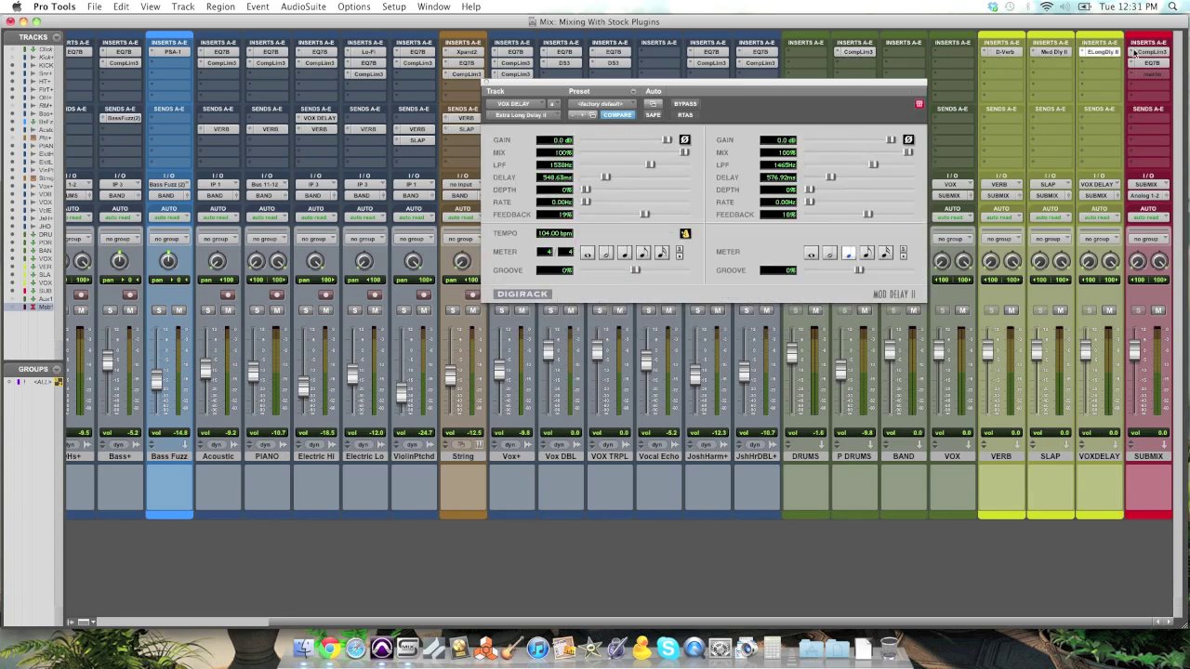
# Examine the Compressor/Limiter and EQ 3 7-Band settings on the SUBMIX track
pyautogui.click(1149, 52)
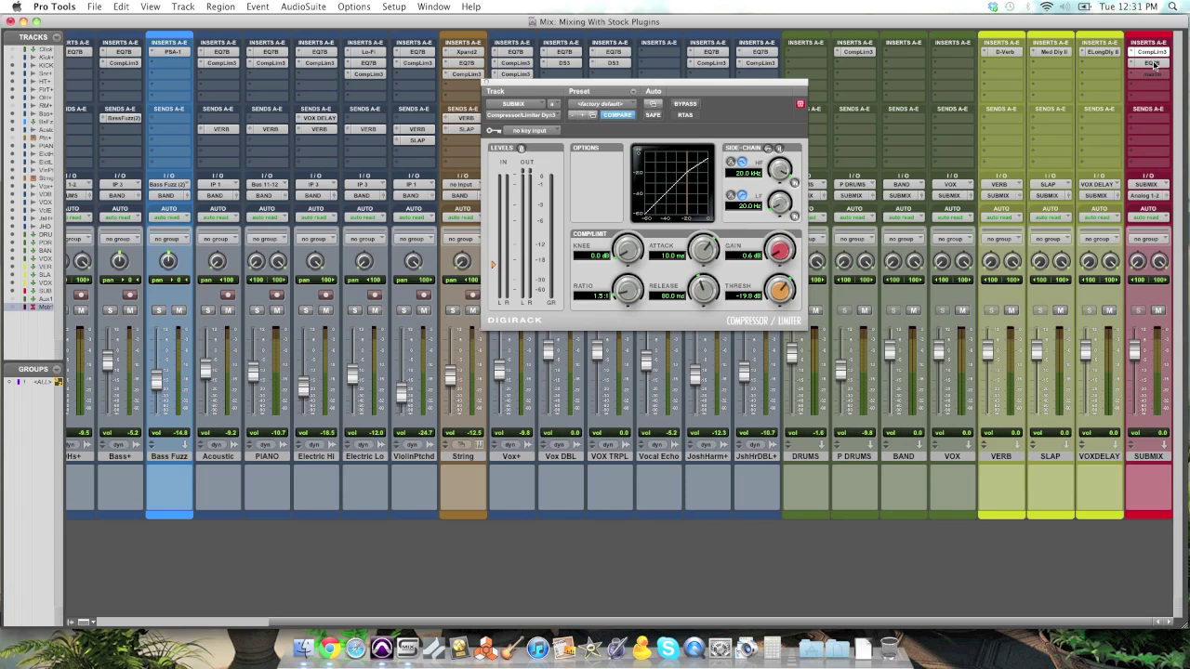
pyautogui.click(1151, 62)
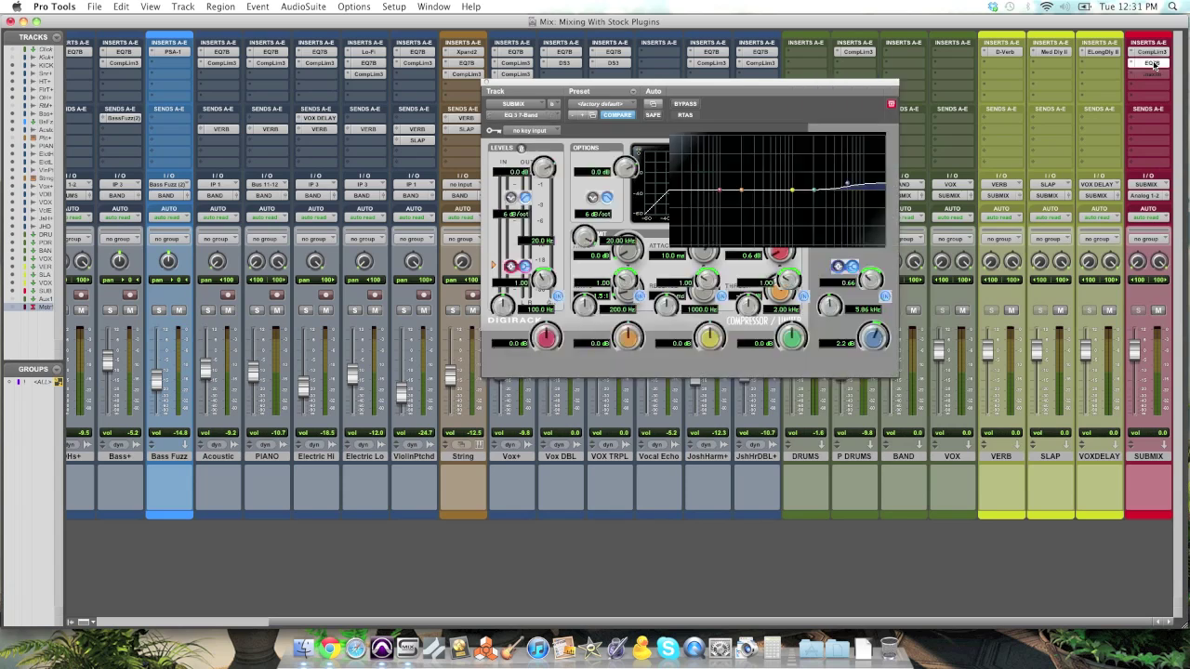
pyautogui.click(487, 83)
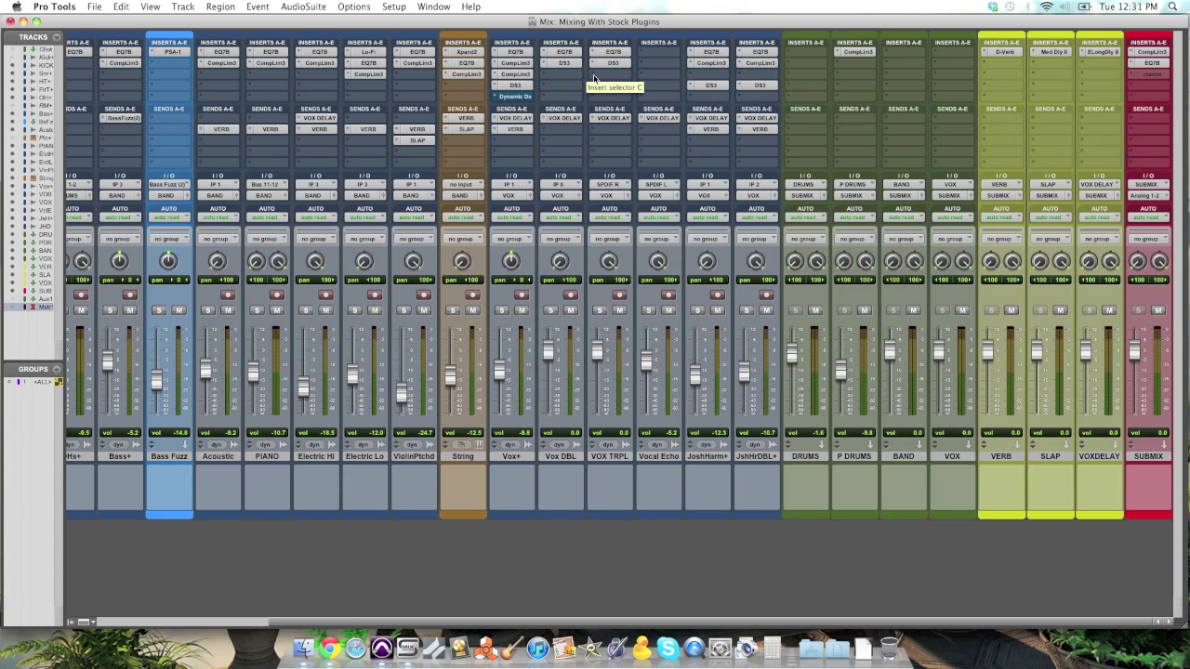
# Set the playback start in the Edit window to 76|4|000, just before the Chorus marker, and return to the Mix window
pyautogui.hscroll(-5, 587, 78)
pyautogui.hscroll(5, 586, 76)
pyautogui.press('super+equal')
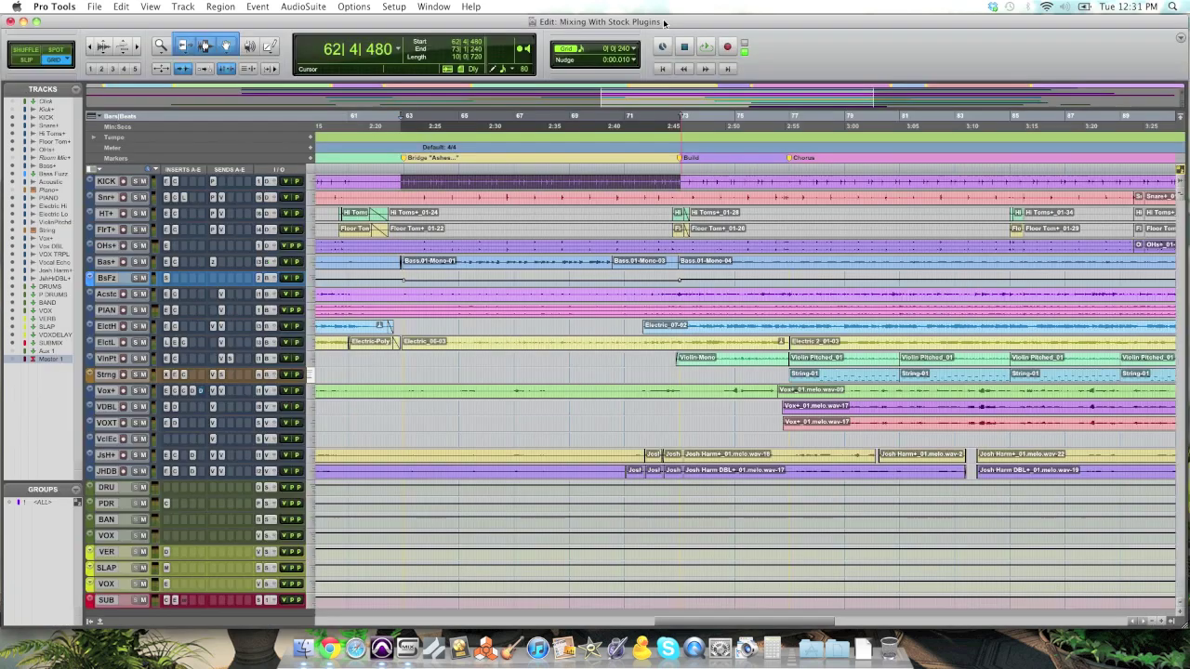
pyautogui.click(782, 177)
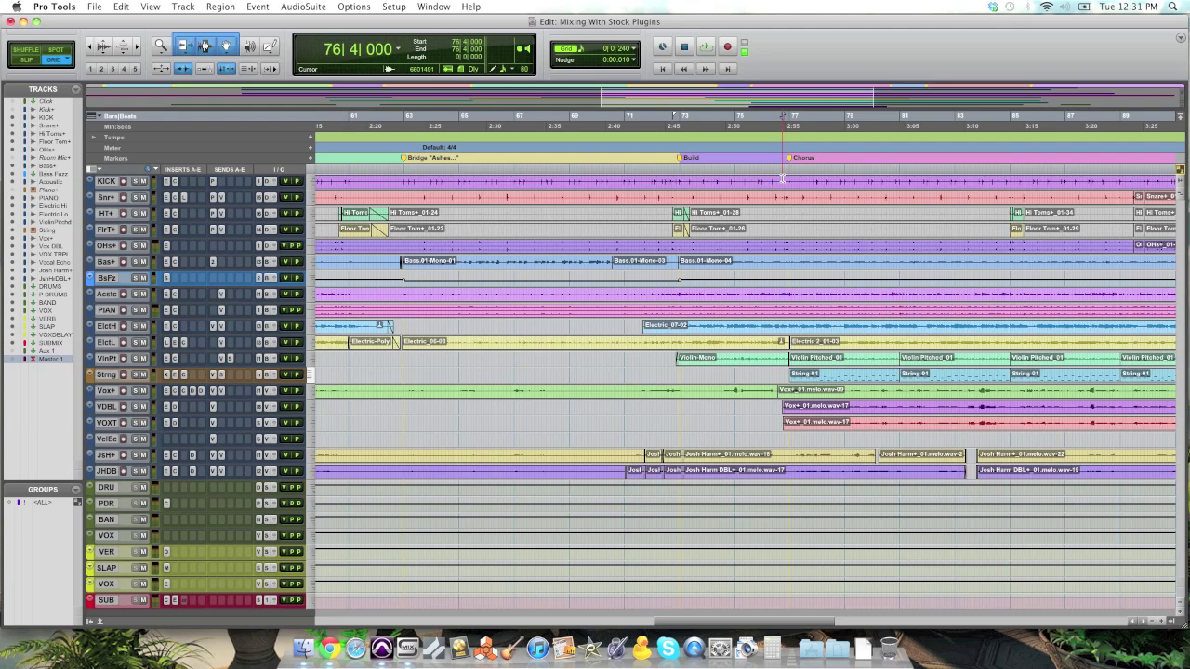
pyautogui.press('super+equal')
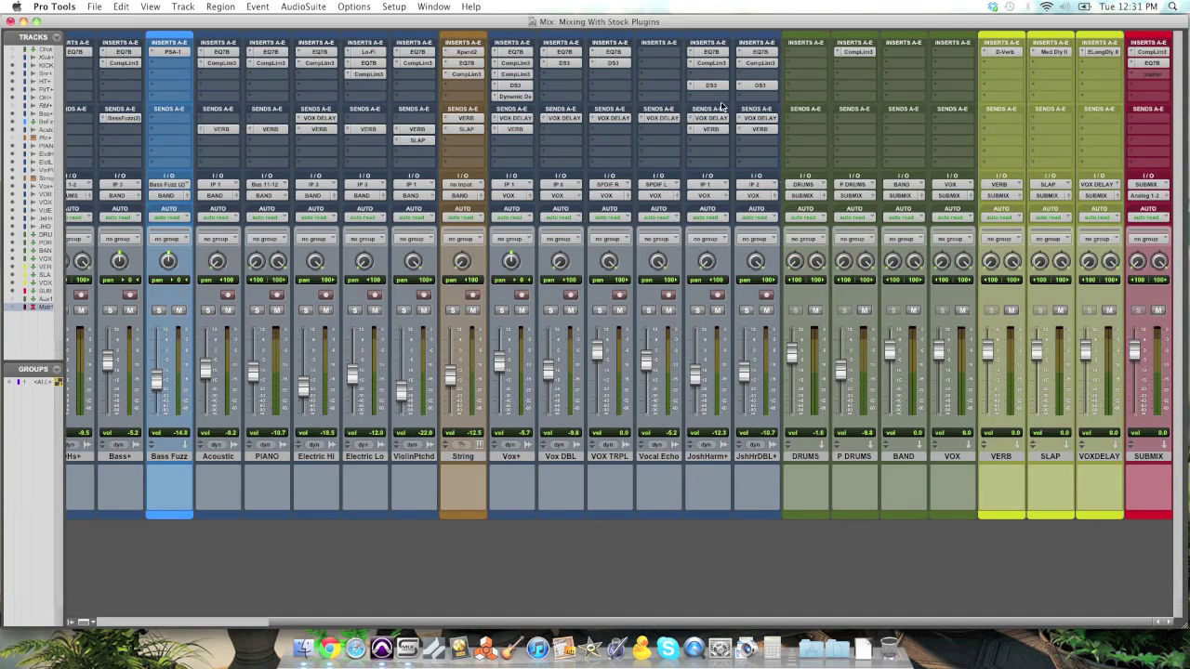
# Compare the chorus with insert rows A through D bypassed and active across all tracks
pyautogui.moveTo(511, 53); pyautogui.dragTo(516, 87)
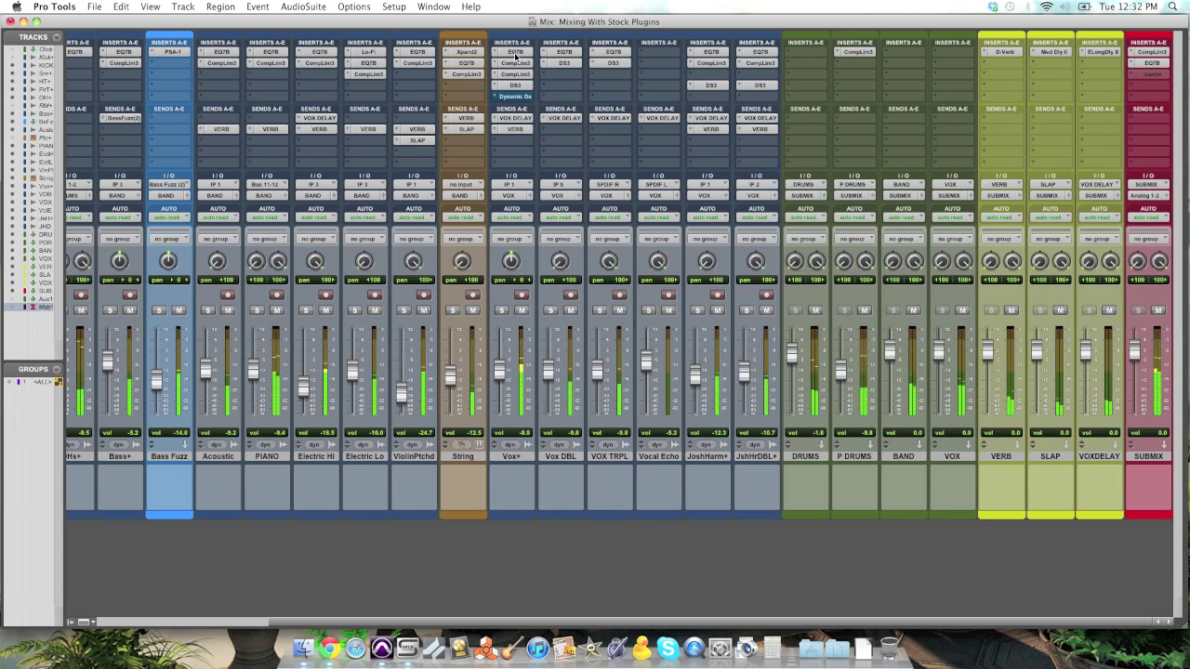
pyautogui.moveTo(522, 58); pyautogui.dragTo(518, 76)
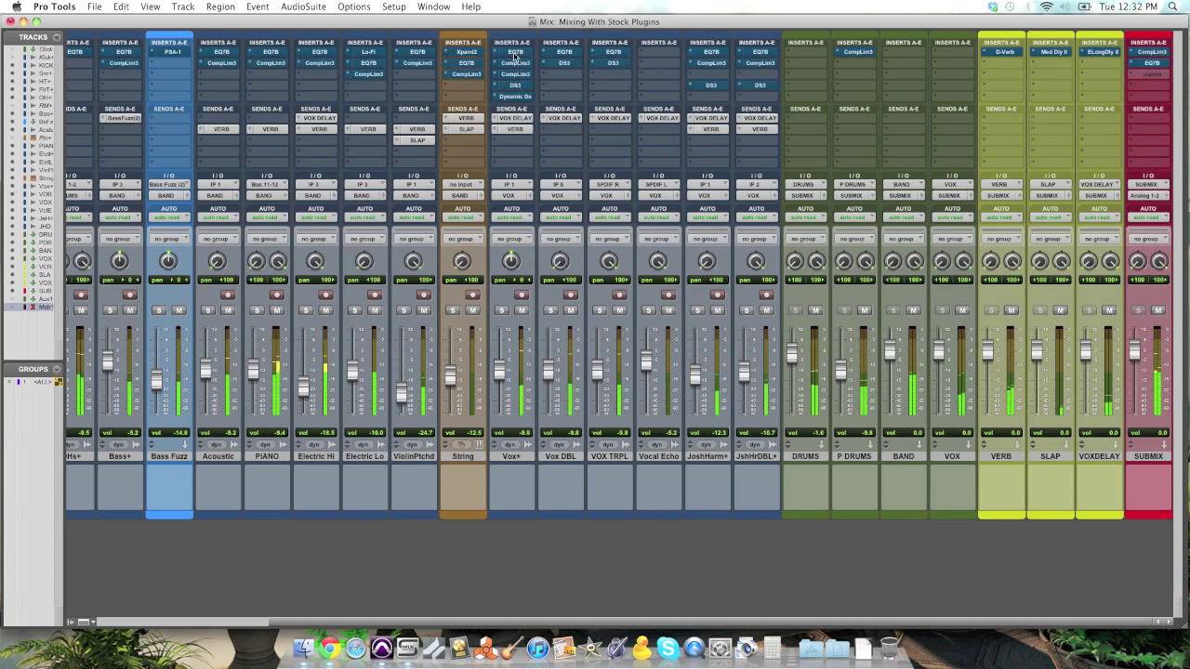
pyautogui.keyDown('ctrl'); pyautogui.keyDown('super'); pyautogui.click(516, 52); pyautogui.keyUp('super'); pyautogui.keyUp('ctrl')
pyautogui.keyDown('ctrl'); pyautogui.keyDown('super'); pyautogui.click(517, 63); pyautogui.keyUp('super'); pyautogui.keyUp('ctrl')
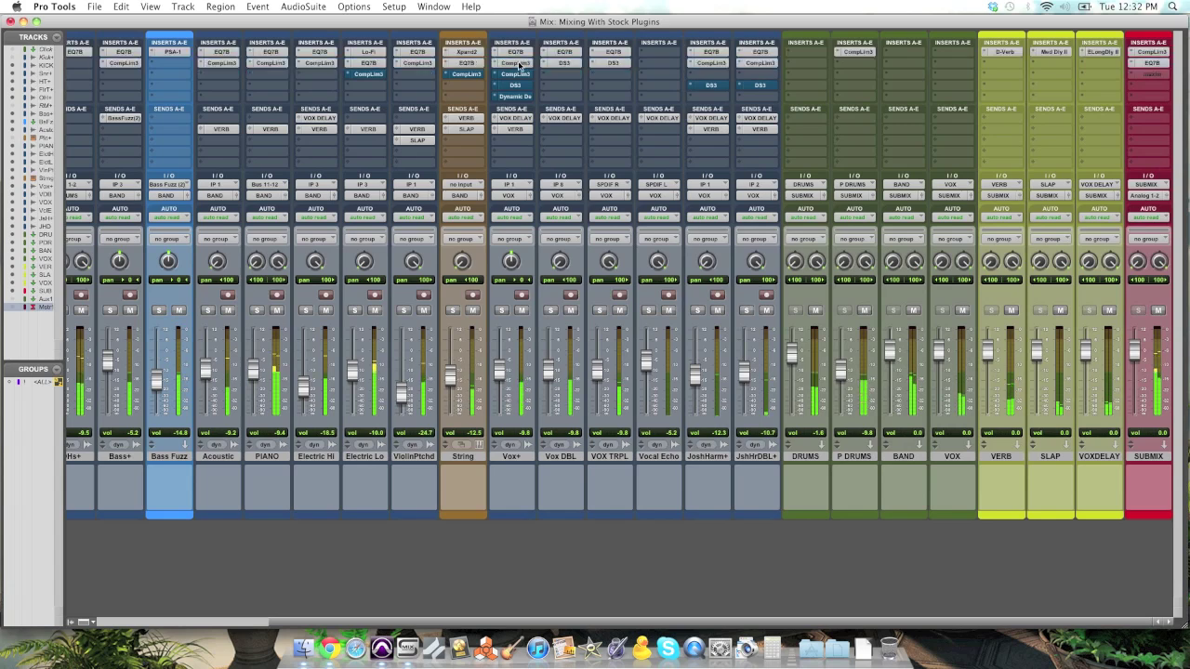
pyautogui.keyDown('ctrl'); pyautogui.keyDown('super'); pyautogui.click(519, 75); pyautogui.keyUp('super'); pyautogui.keyUp('ctrl')
pyautogui.keyDown('ctrl'); pyautogui.keyDown('super'); pyautogui.click(521, 85); pyautogui.keyUp('super'); pyautogui.keyUp('ctrl')
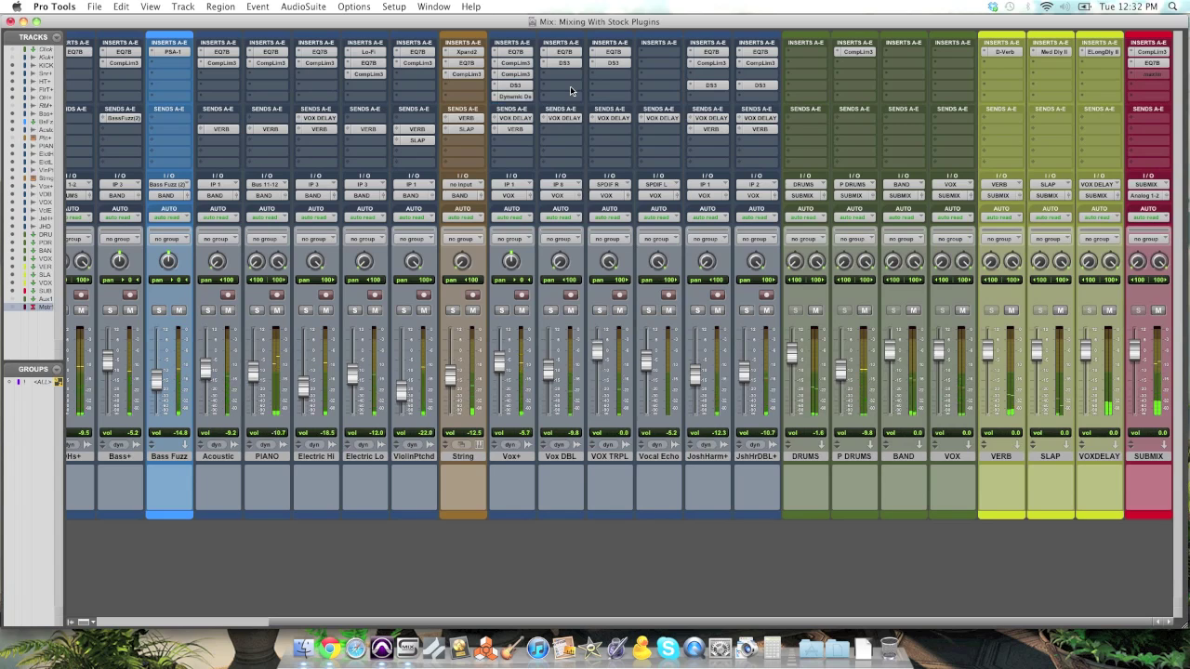
pyautogui.press('super+equal')
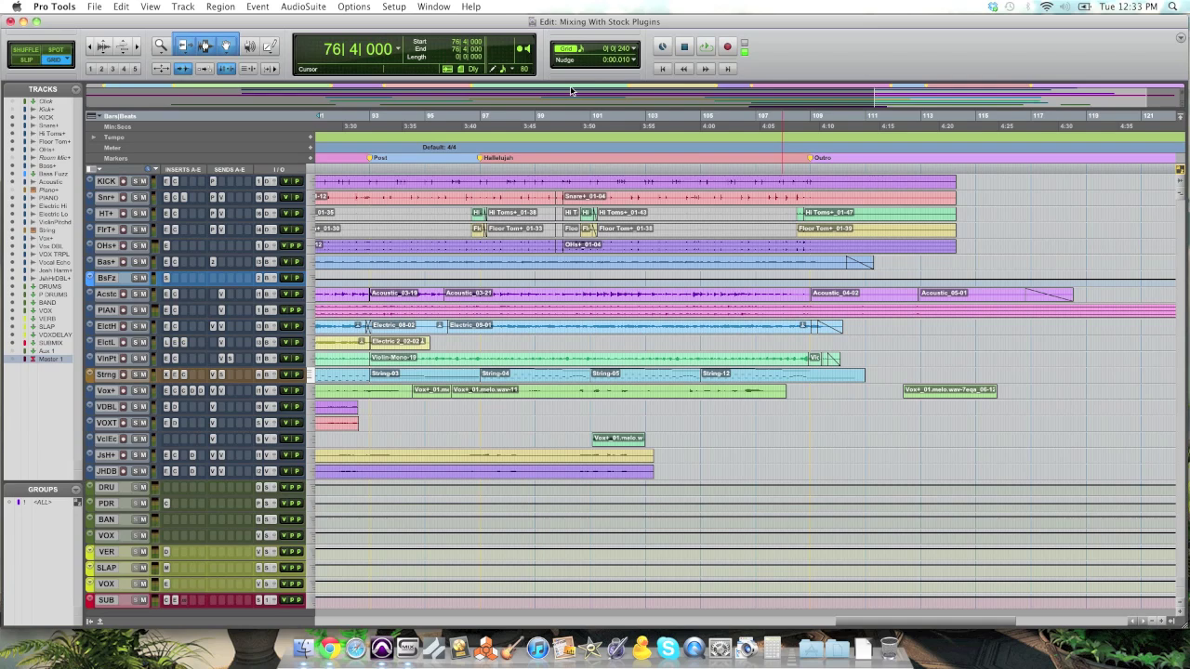
pyautogui.press('super+equal')
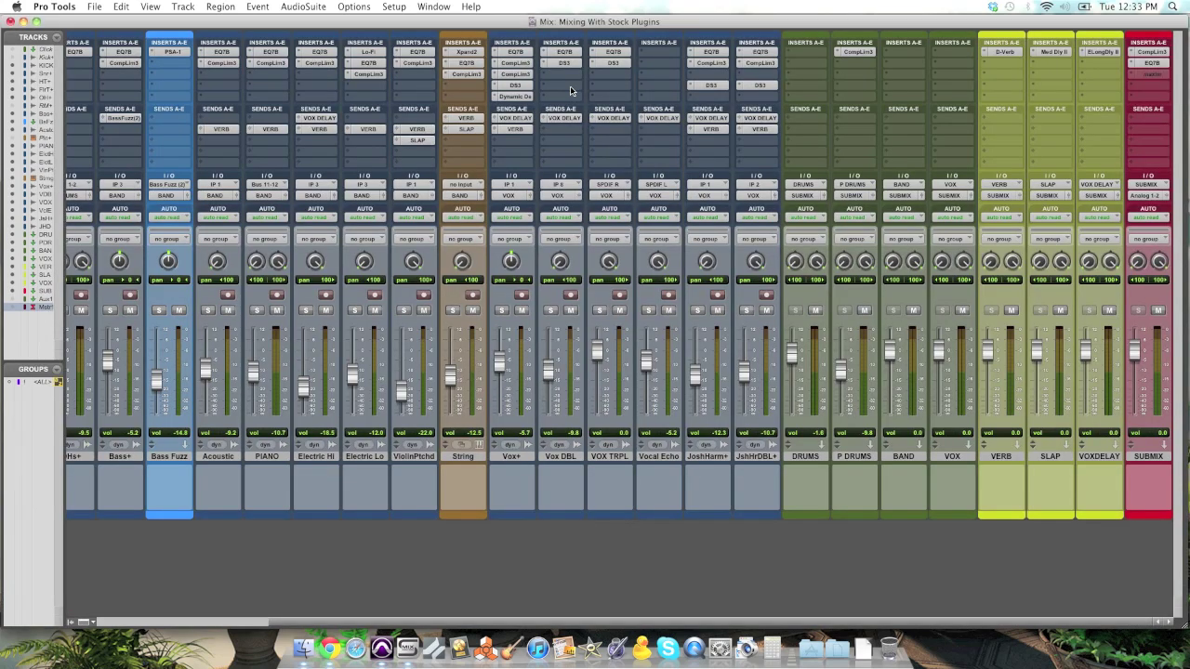